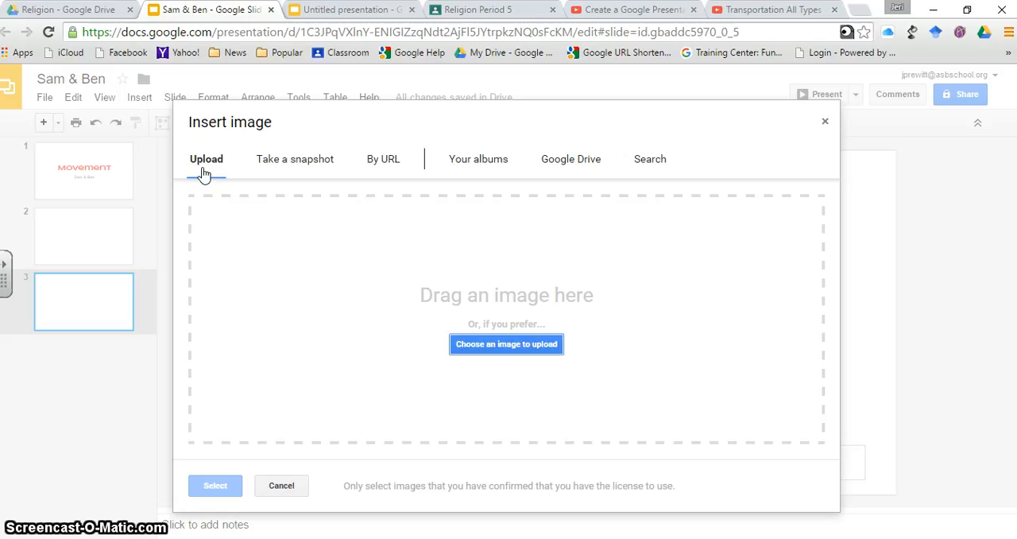
Search Google images for "car" and insert the photo of the vintage car parked before a house on slide 3
click(651, 169)
click(654, 171)
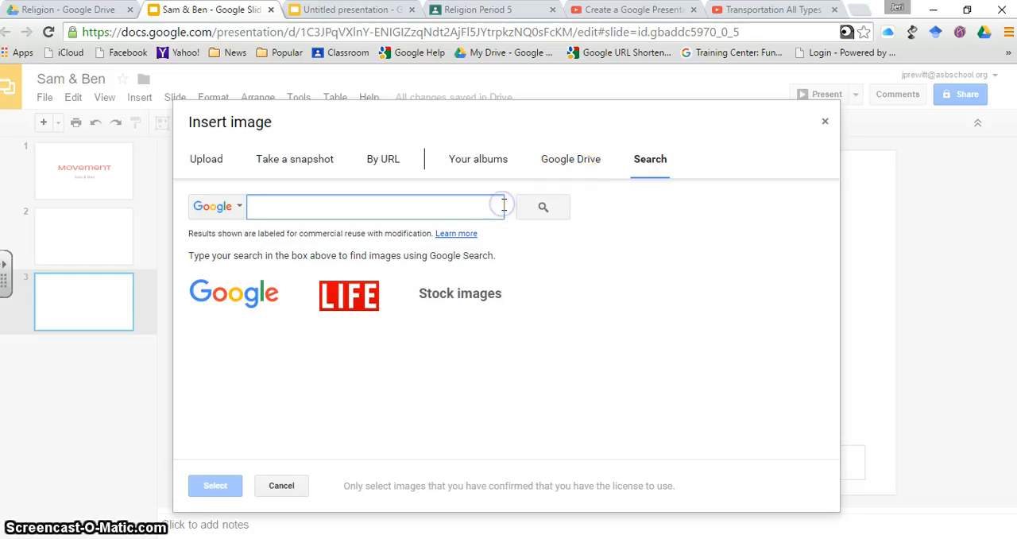
text(c)
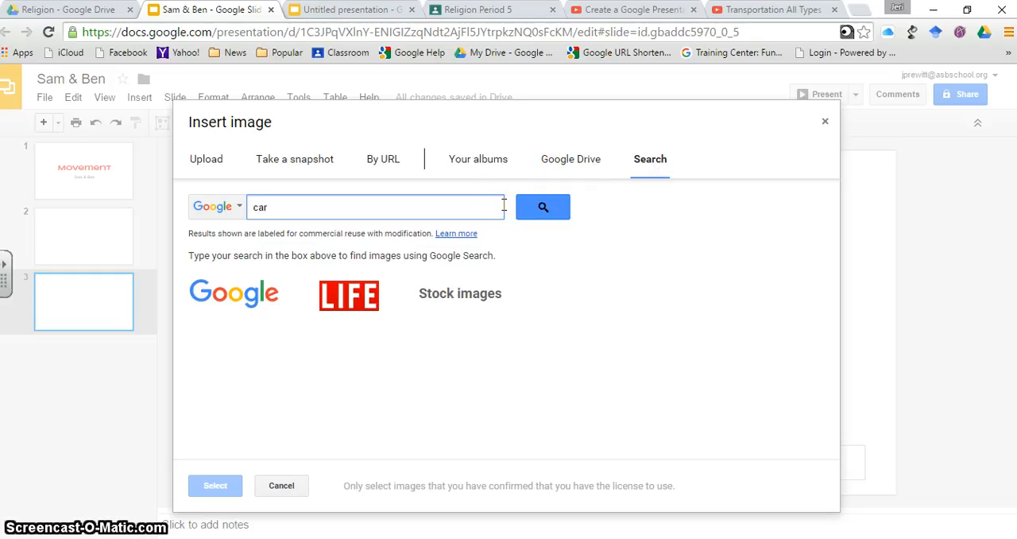
text(ar)
click(544, 206)
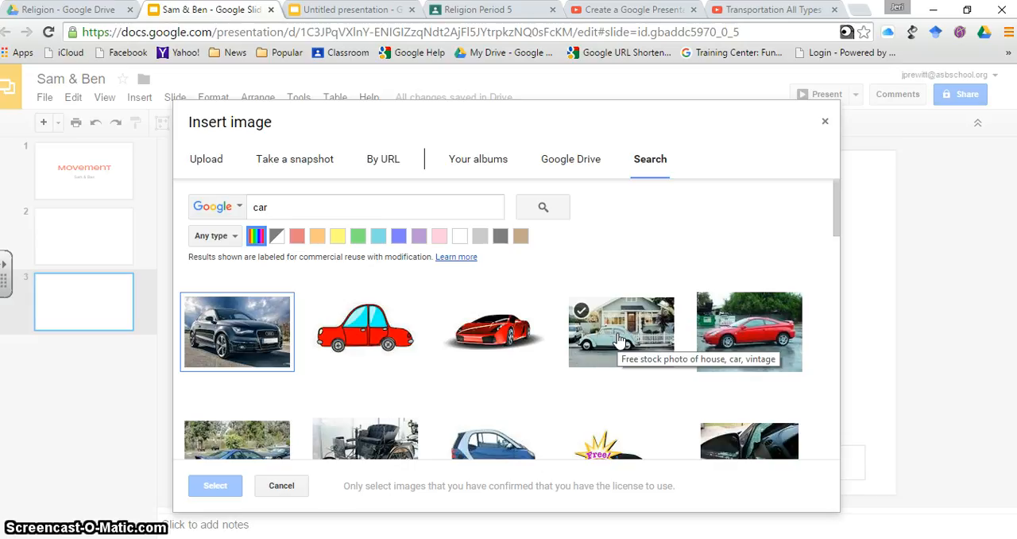
click(619, 341)
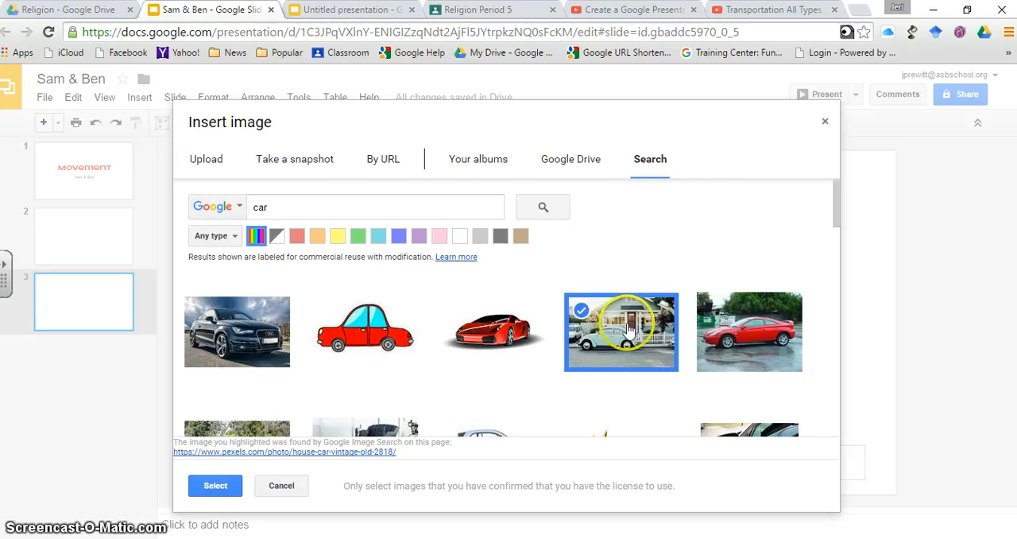
click(215, 484)
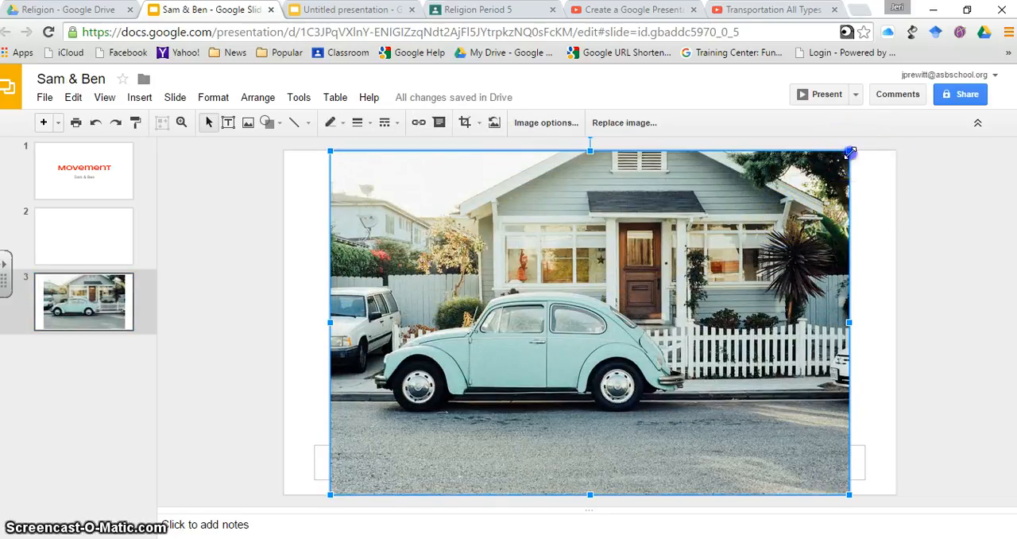
Shrink the car photo to about half its size and place it, tilted slightly counter-clockwise, in the upper-left area of the slide
drag(850, 152, 589, 334)
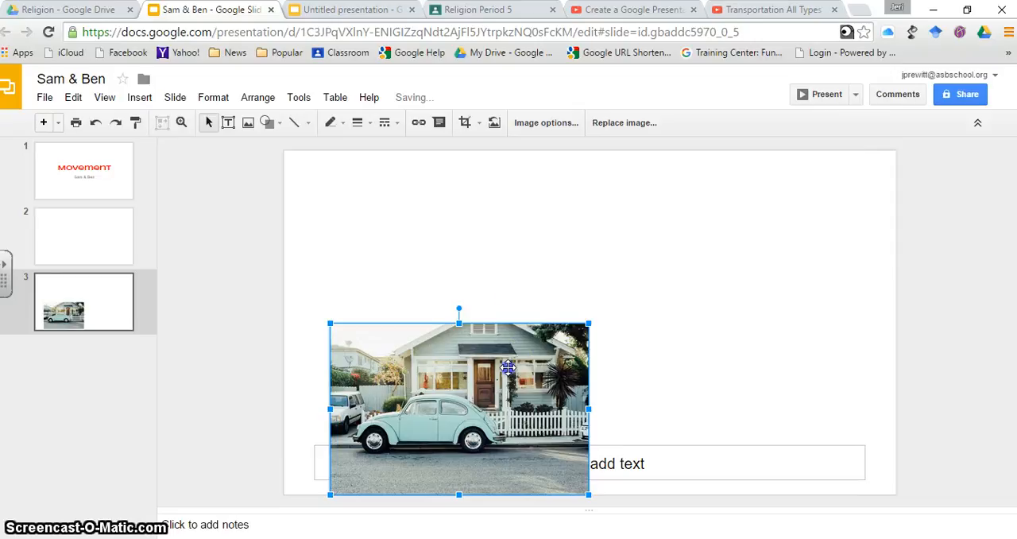
drag(507, 367, 538, 250)
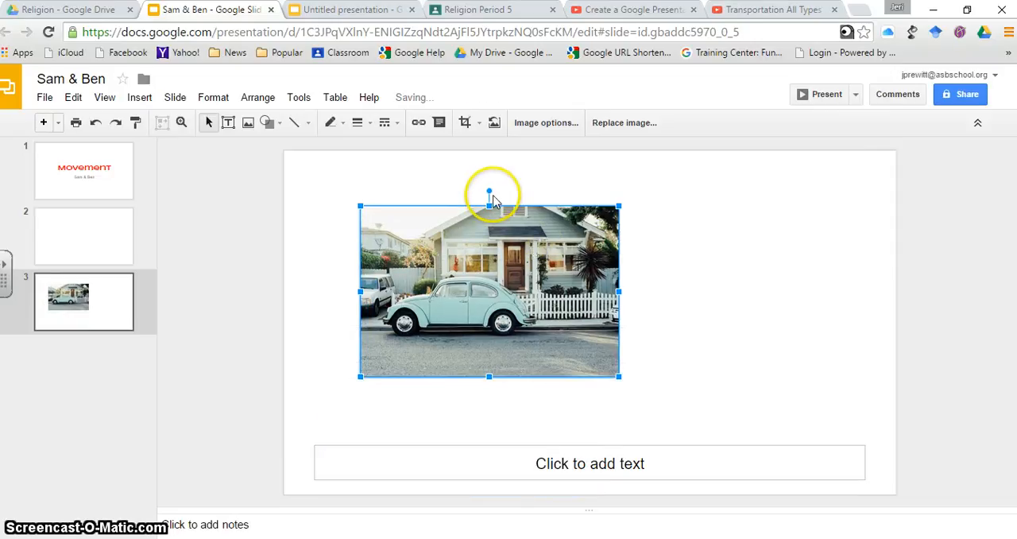
drag(488, 193, 433, 195)
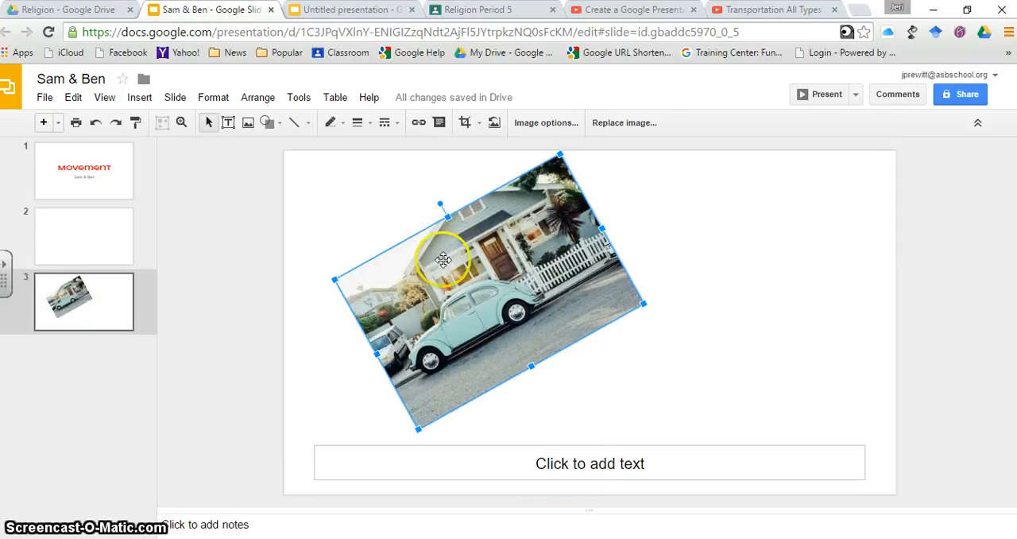
drag(450, 264, 398, 262)
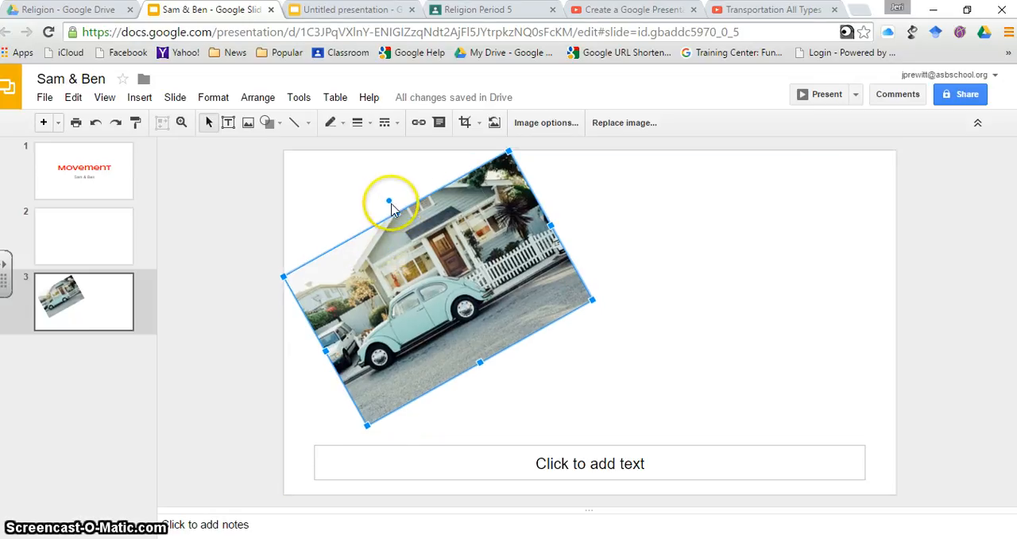
drag(399, 203, 416, 207)
click(371, 172)
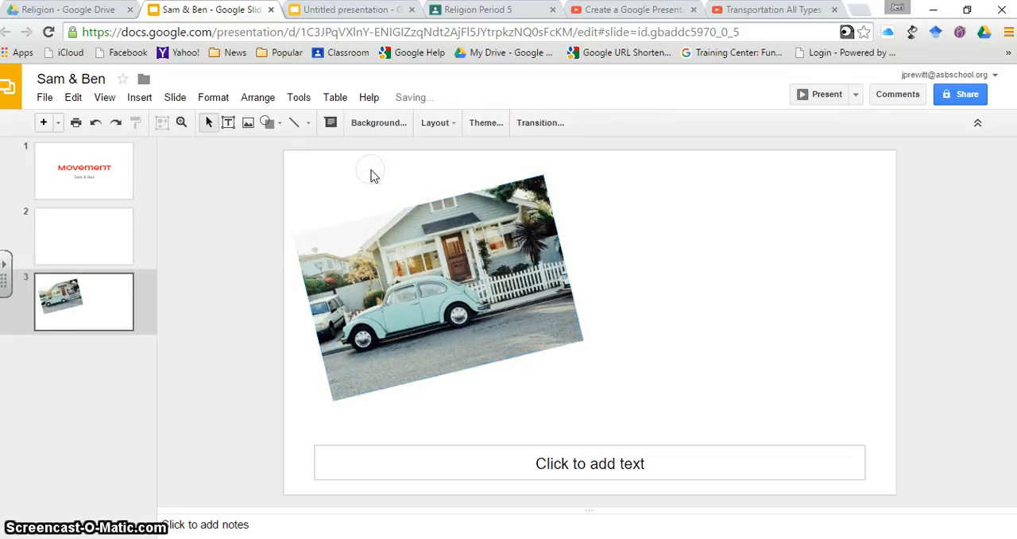
Center the tilted car photo vertically on the page
click(271, 104)
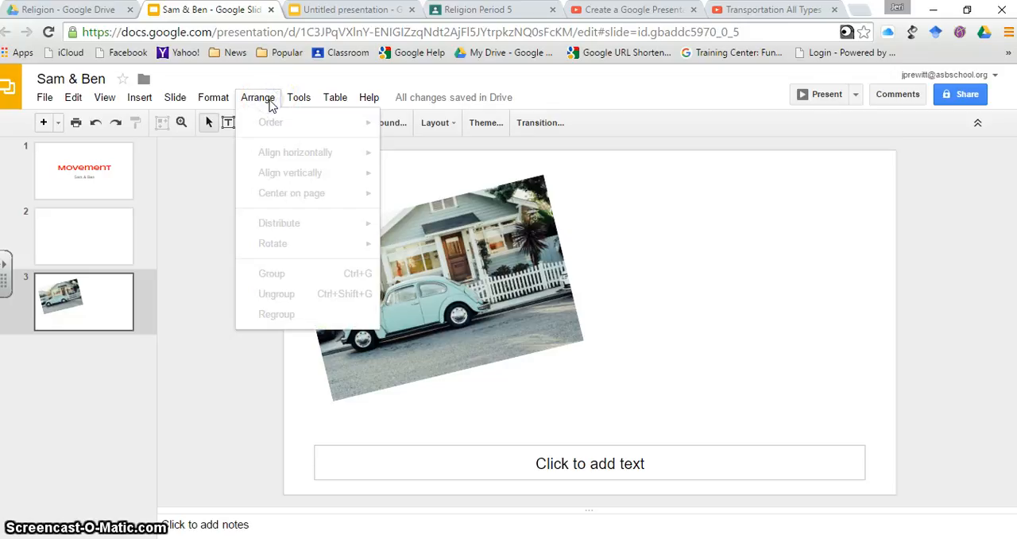
click(461, 290)
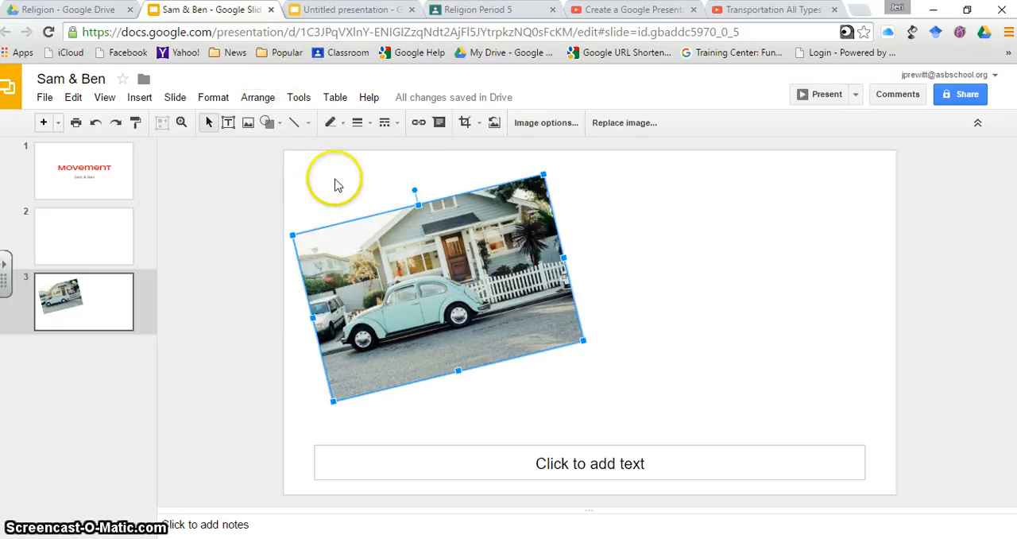
click(258, 100)
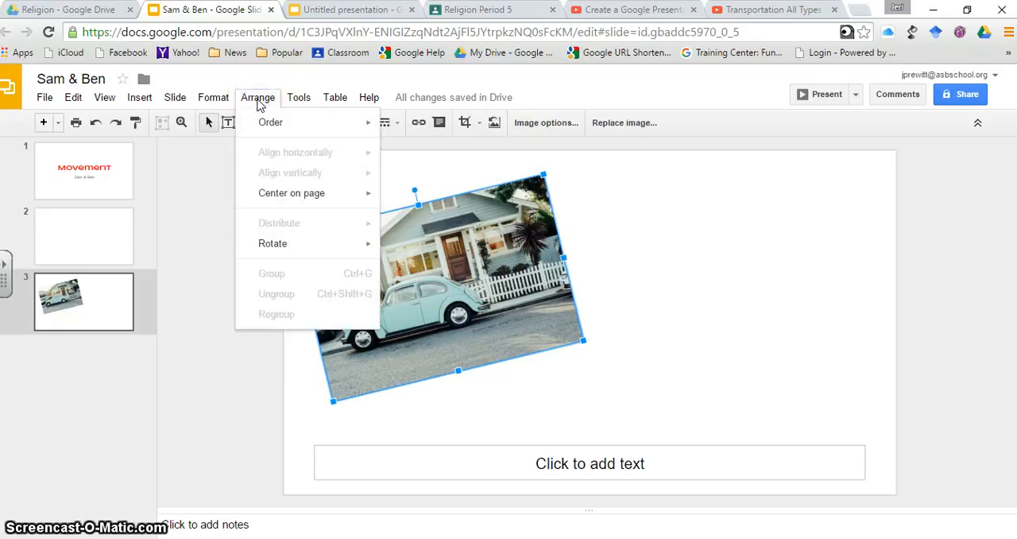
mouse_move(278, 195)
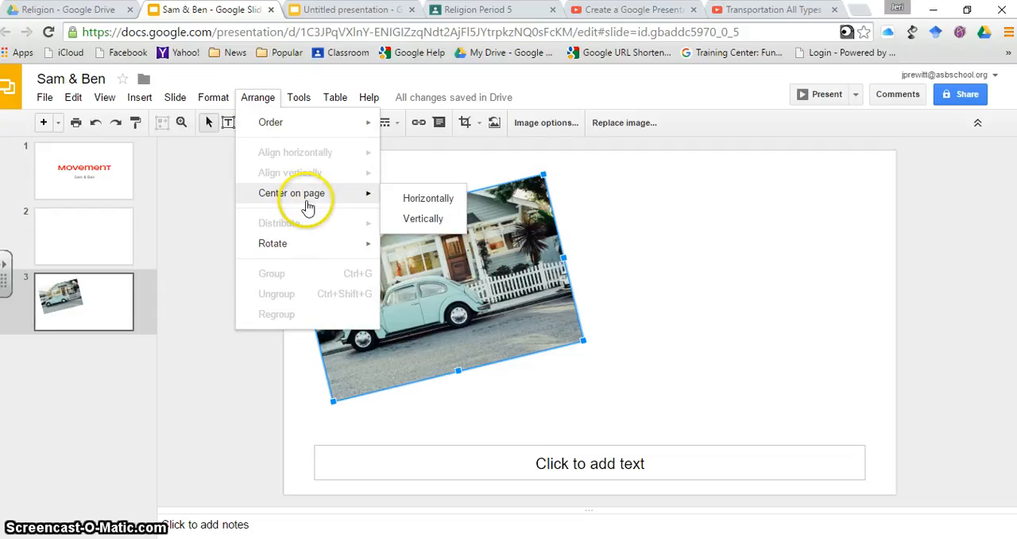
click(406, 220)
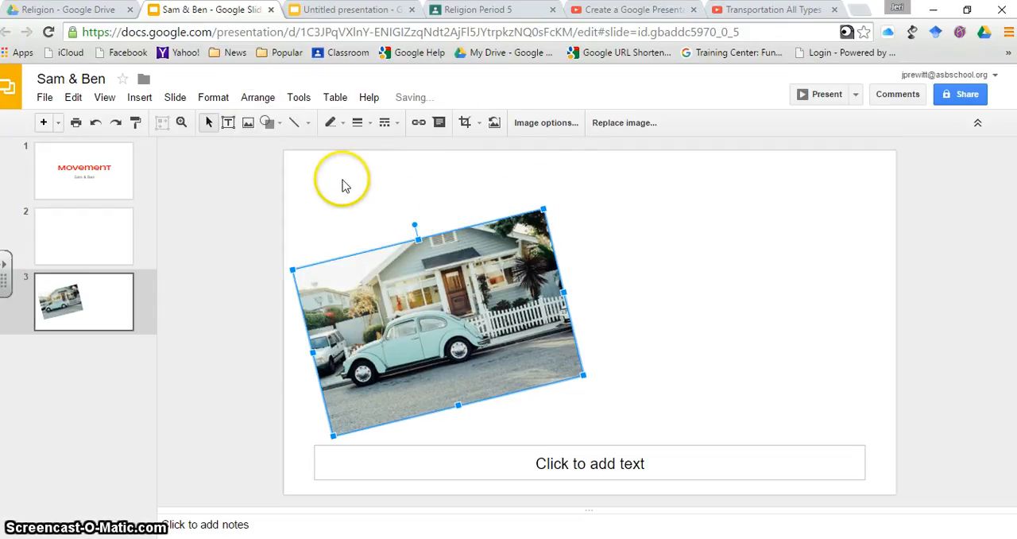
click(224, 102)
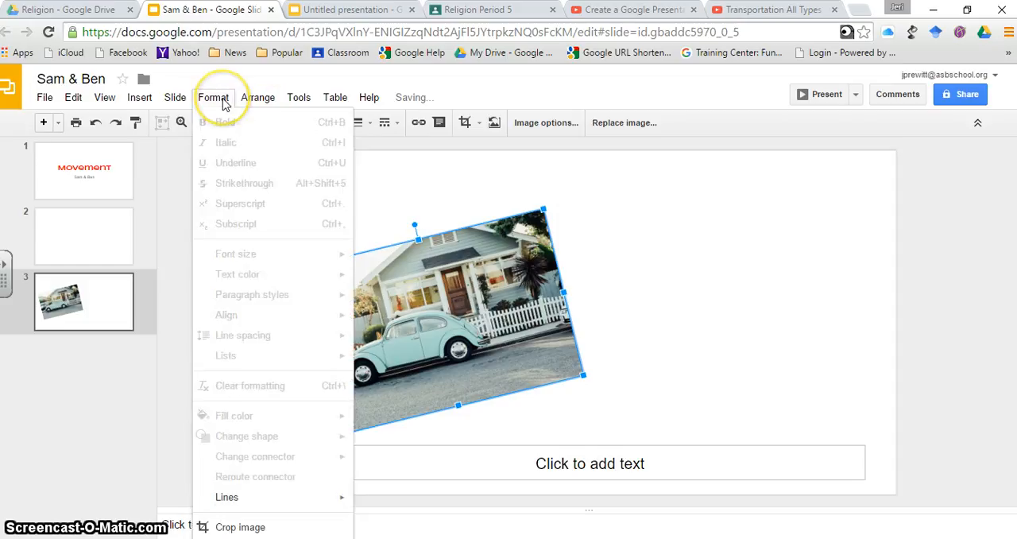
mouse_move(257, 99)
click(401, 189)
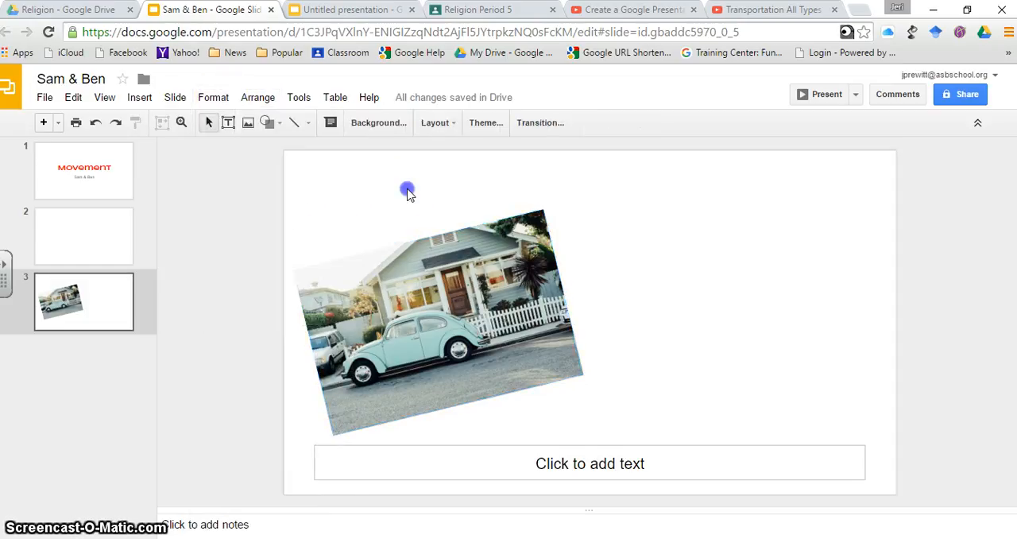
click(208, 102)
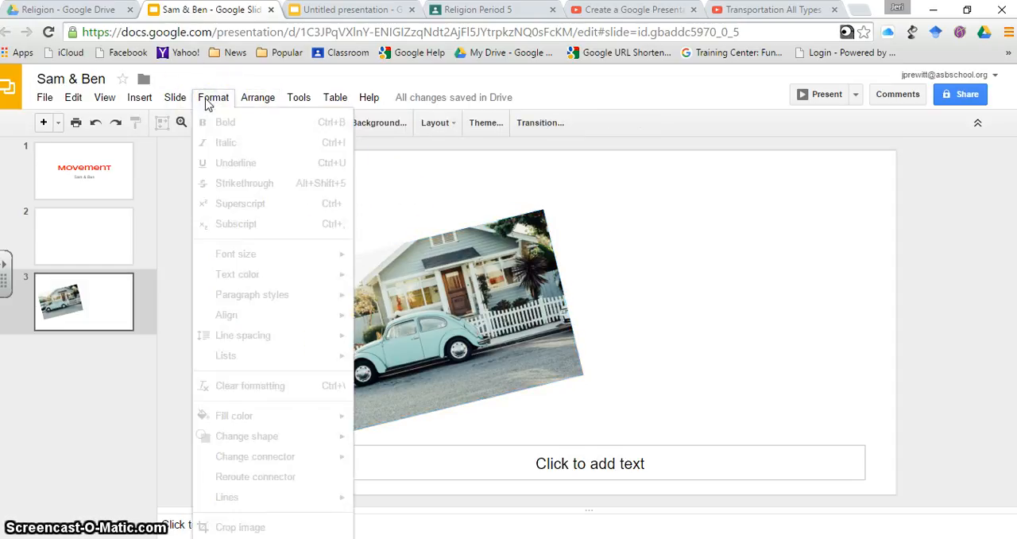
click(178, 102)
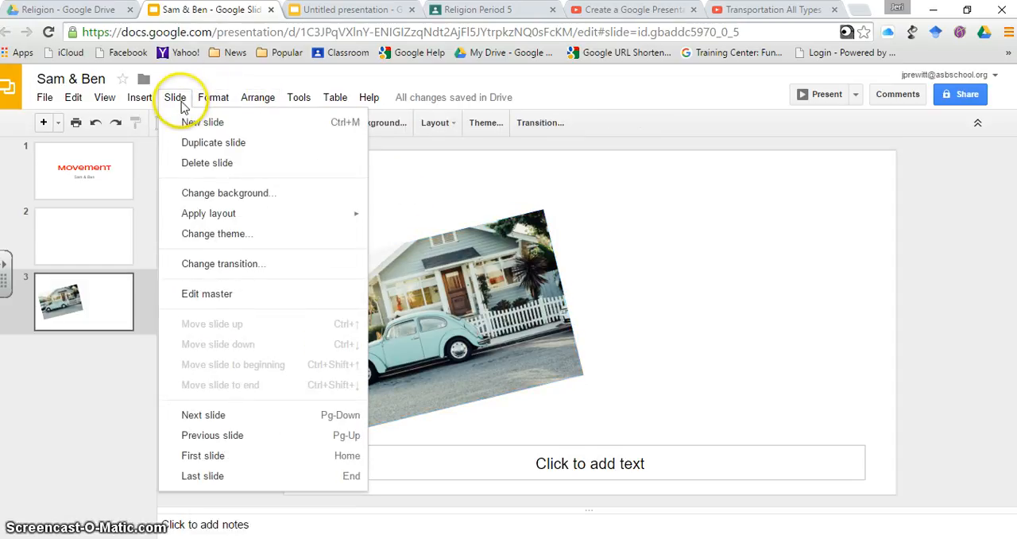
click(151, 102)
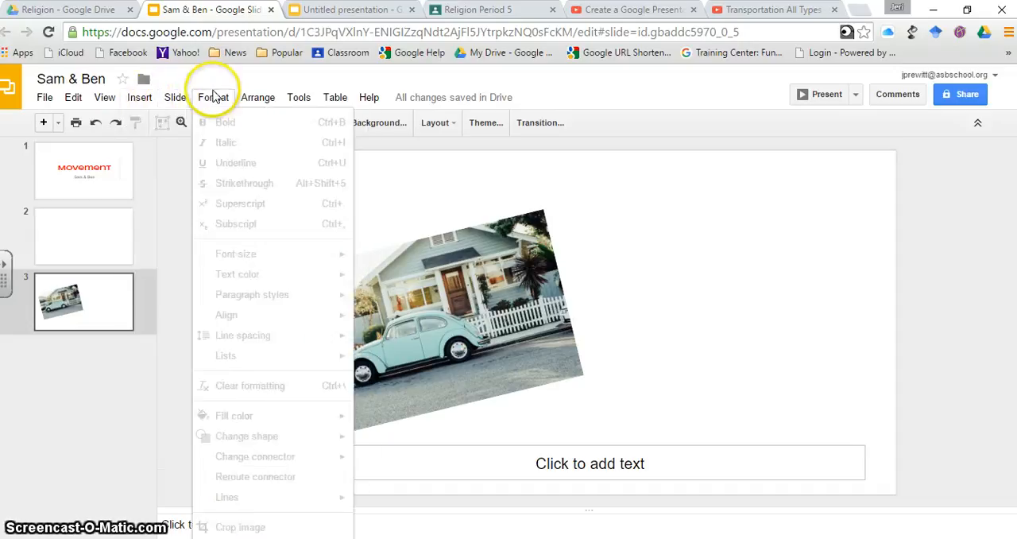
mouse_move(296, 98)
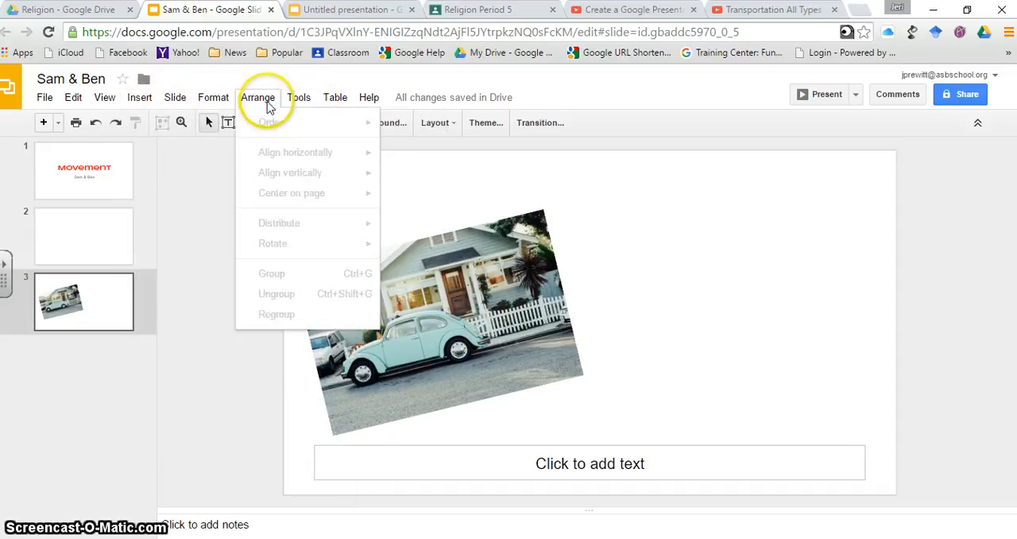
mouse_move(229, 108)
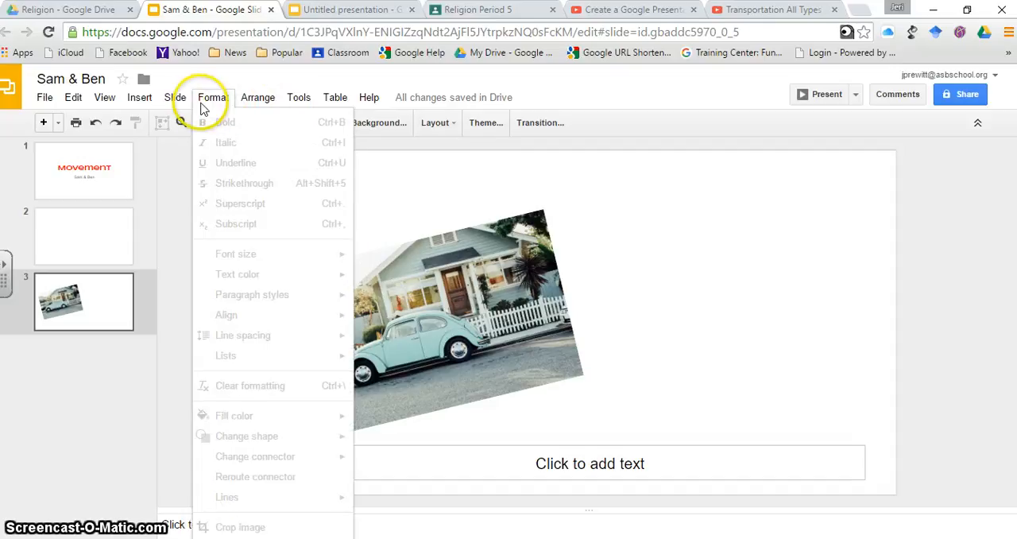
Change the background color of slide 3 to red
click(177, 99)
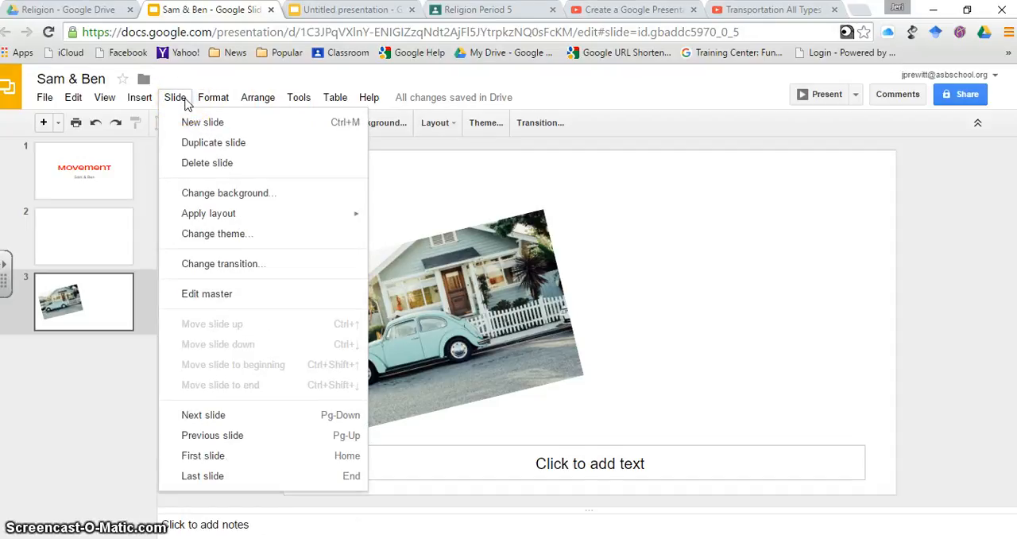
click(197, 192)
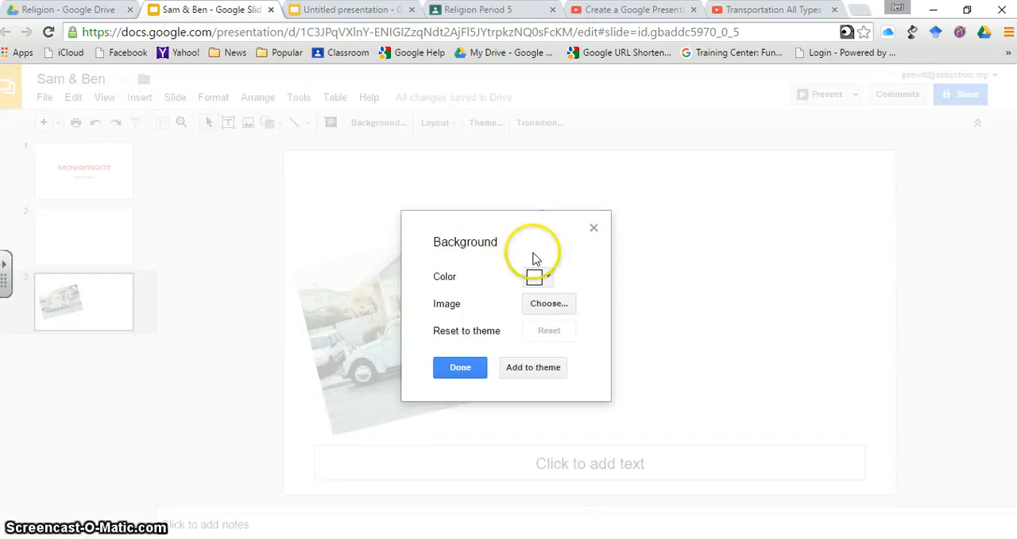
click(545, 277)
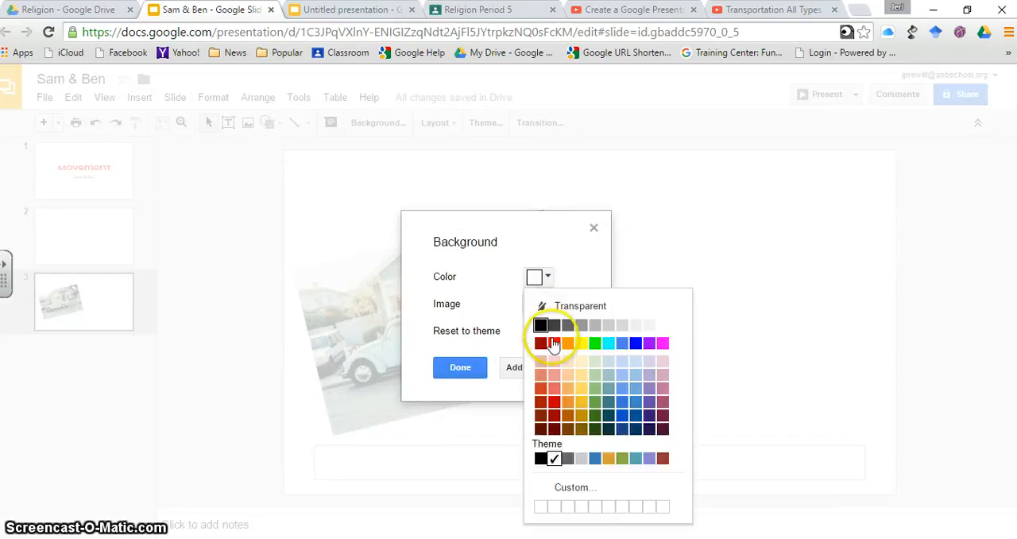
click(554, 343)
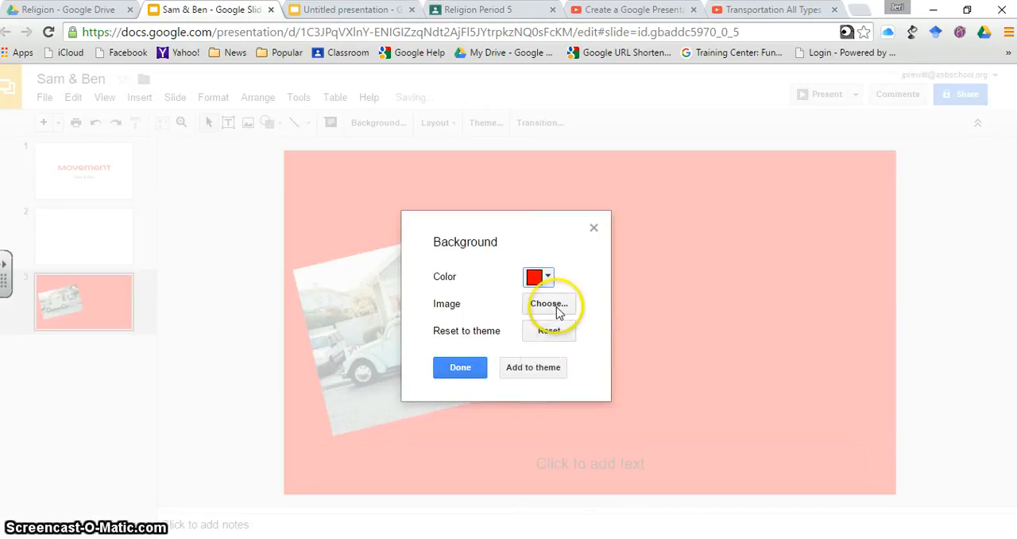
click(463, 367)
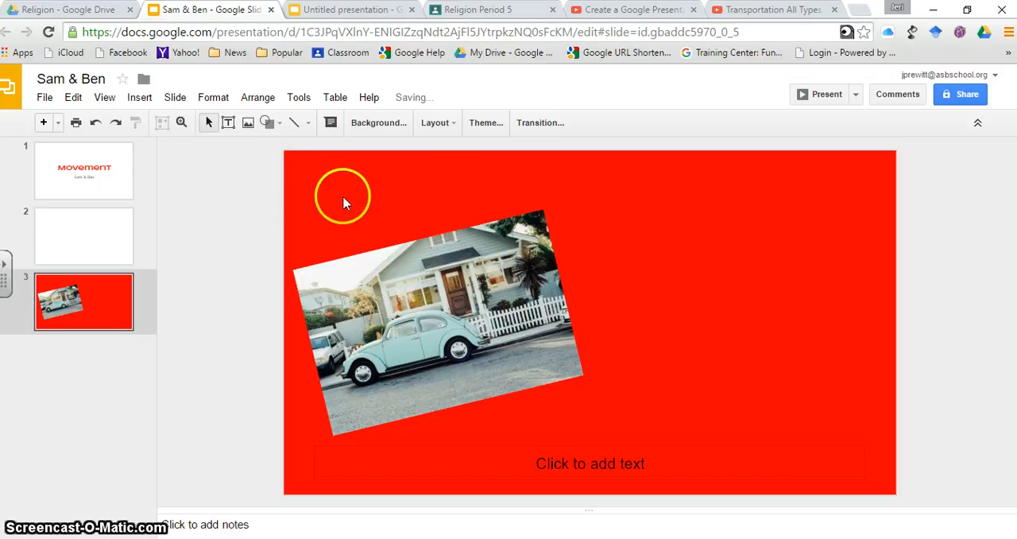
Select slide 2 and open the video insertion dialog for it
click(267, 124)
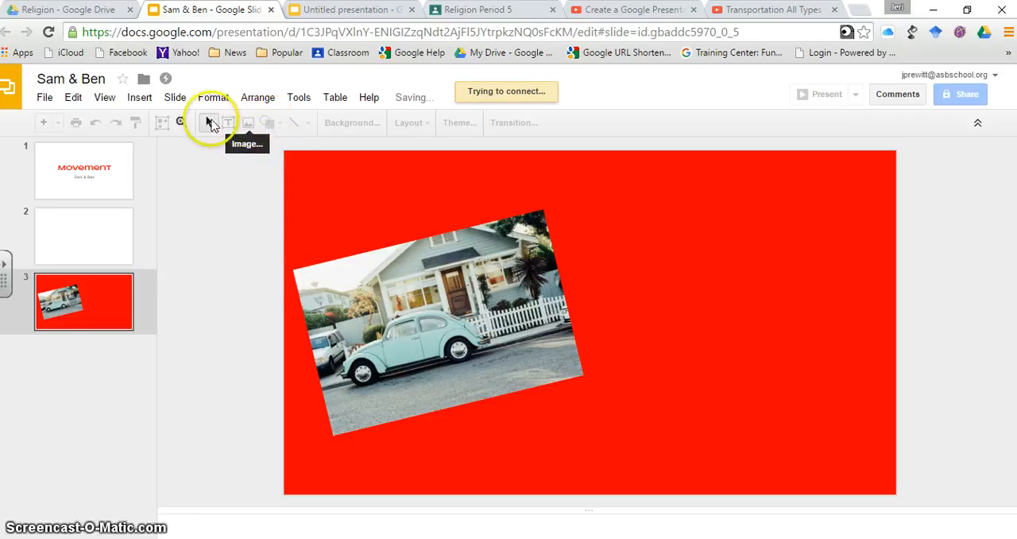
click(91, 237)
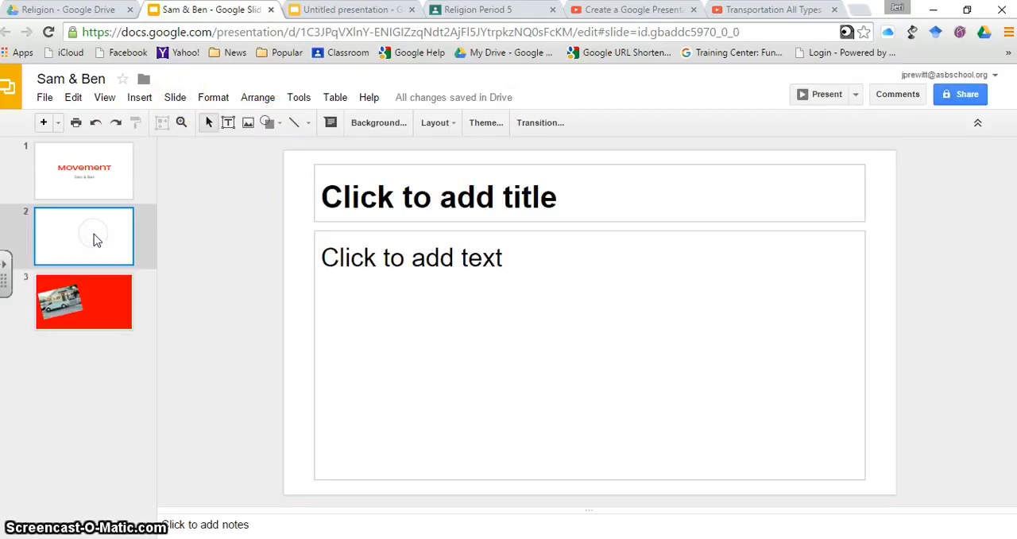
click(433, 292)
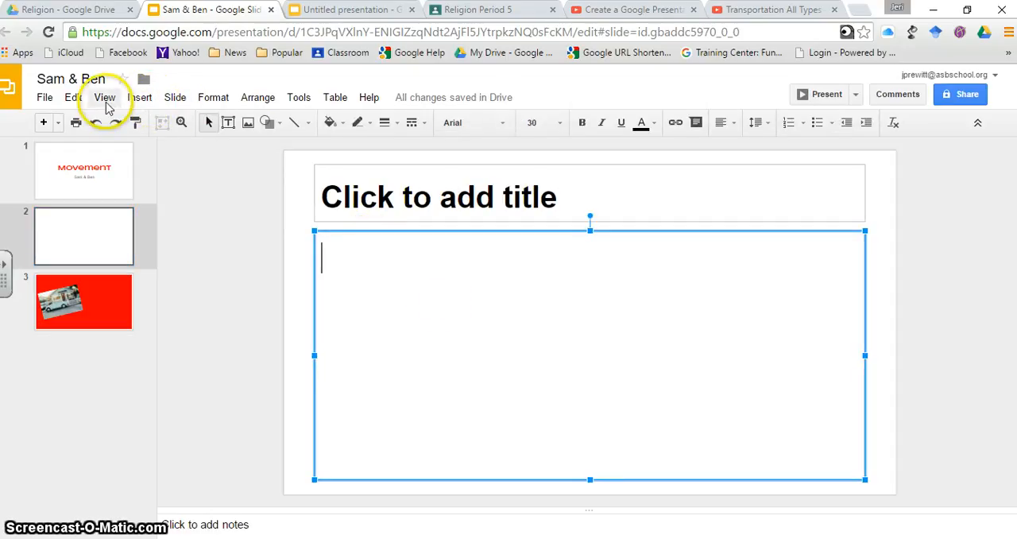
click(140, 99)
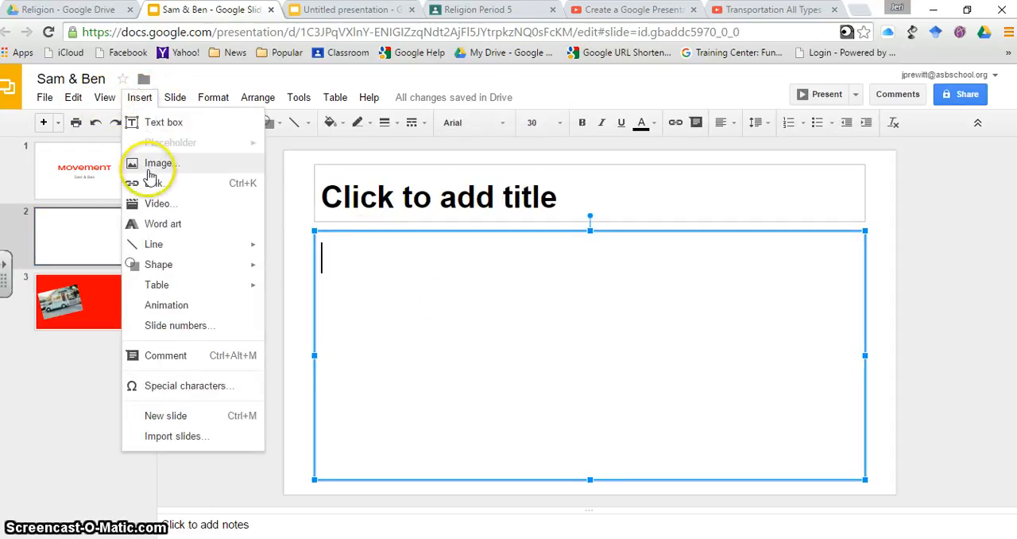
click(153, 204)
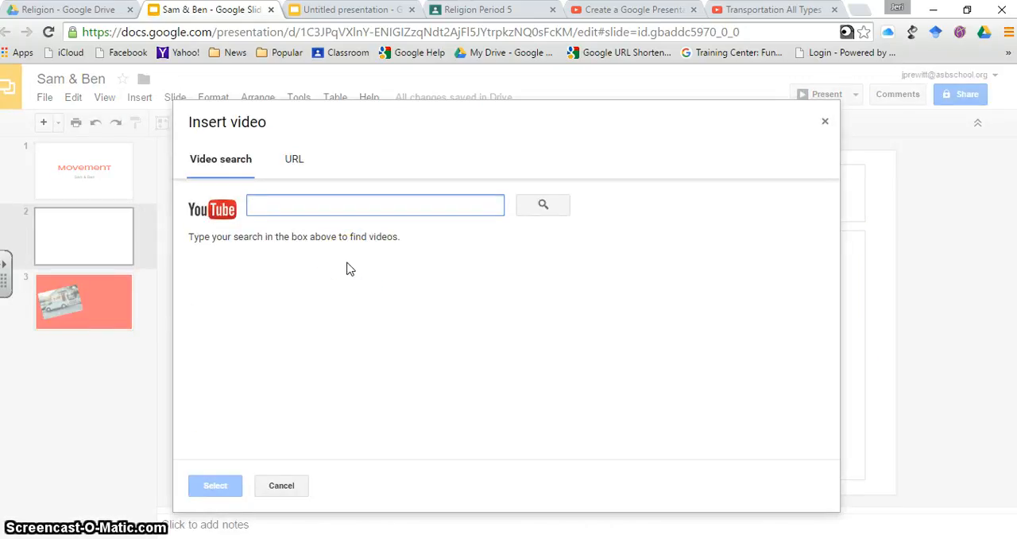
Search YouTube for "global interdependence" in the video insertion dialog
click(317, 208)
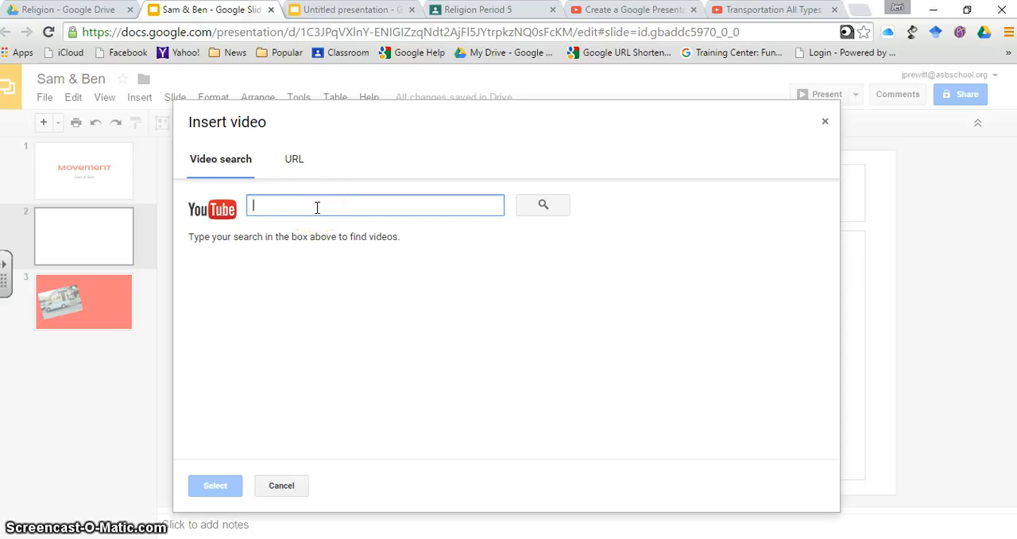
click(317, 206)
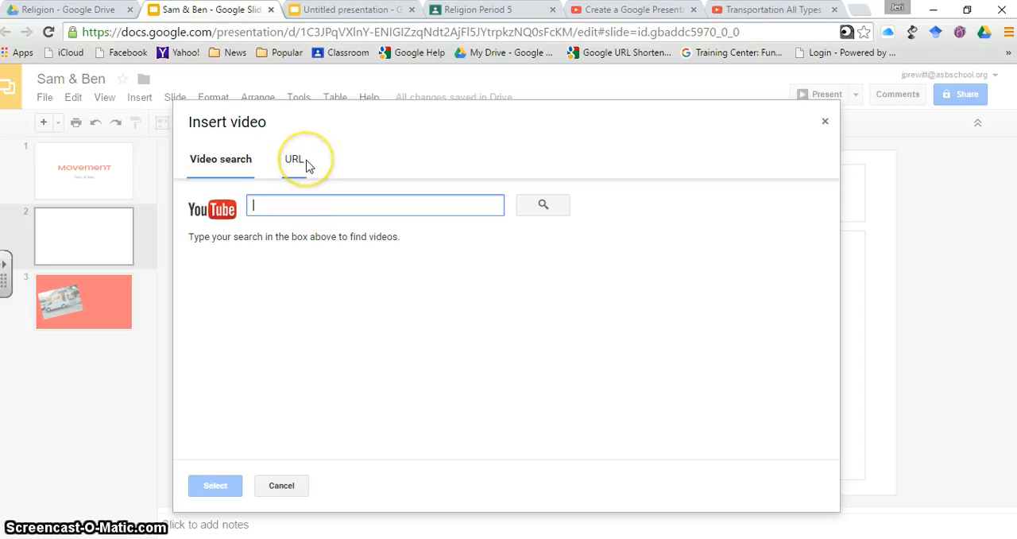
click(238, 170)
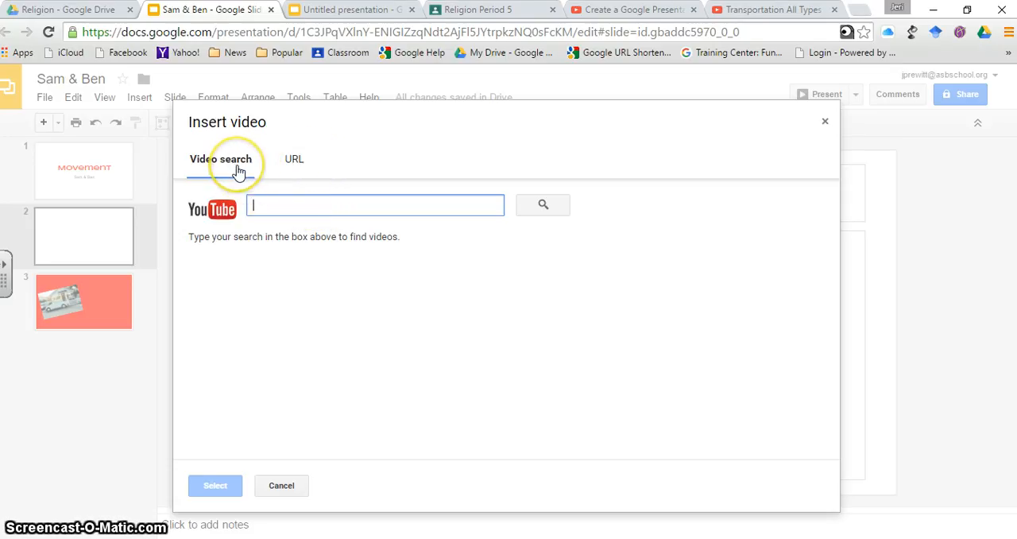
click(258, 205)
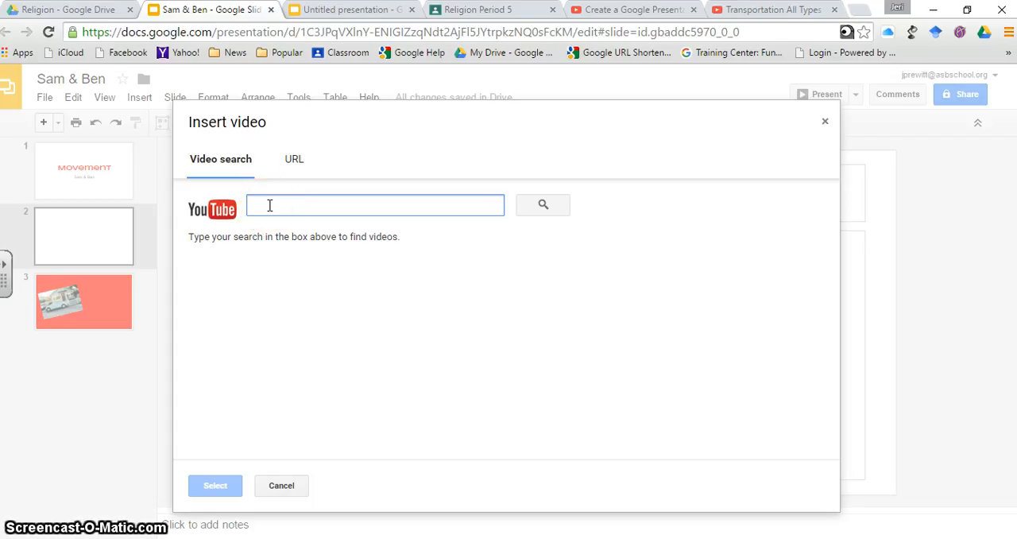
text(glob)
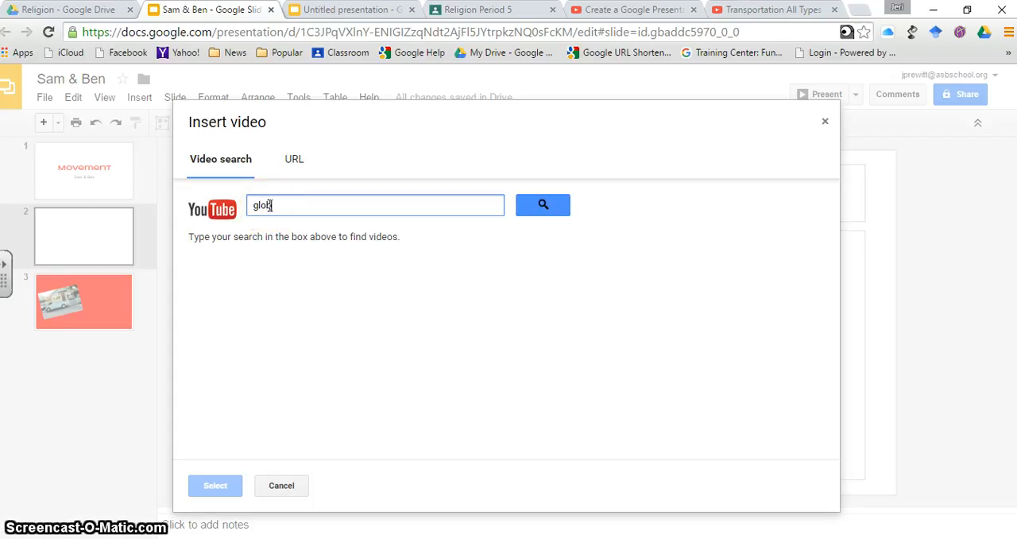
text(al interdependence)
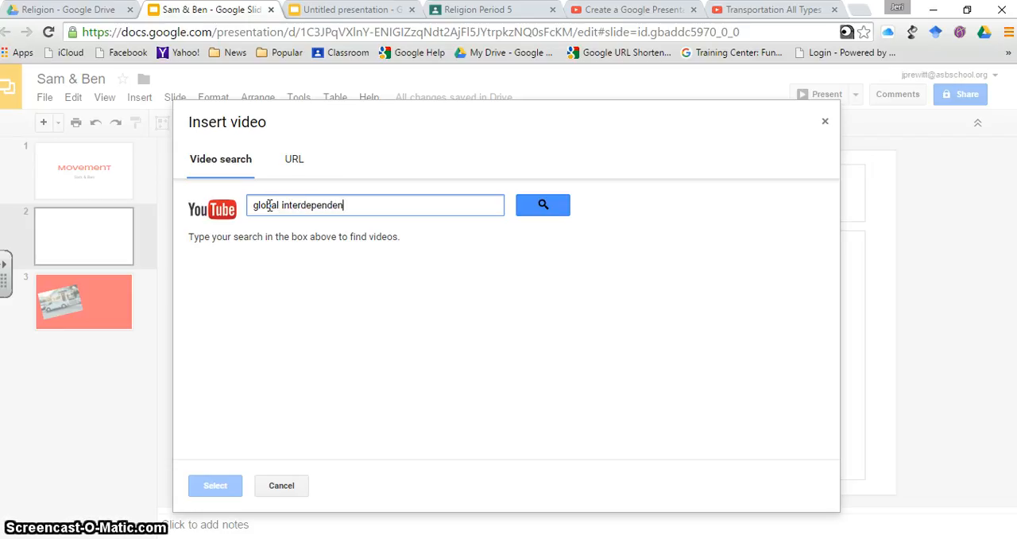
click(547, 205)
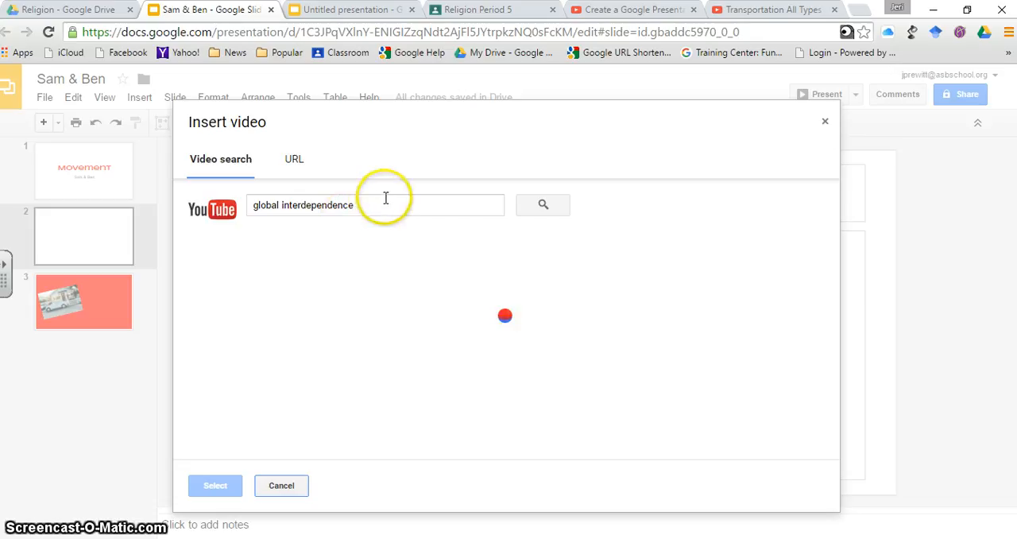
Replace the YouTube search term with "cars" and run the search
drag(372, 204, 235, 211)
click(241, 210)
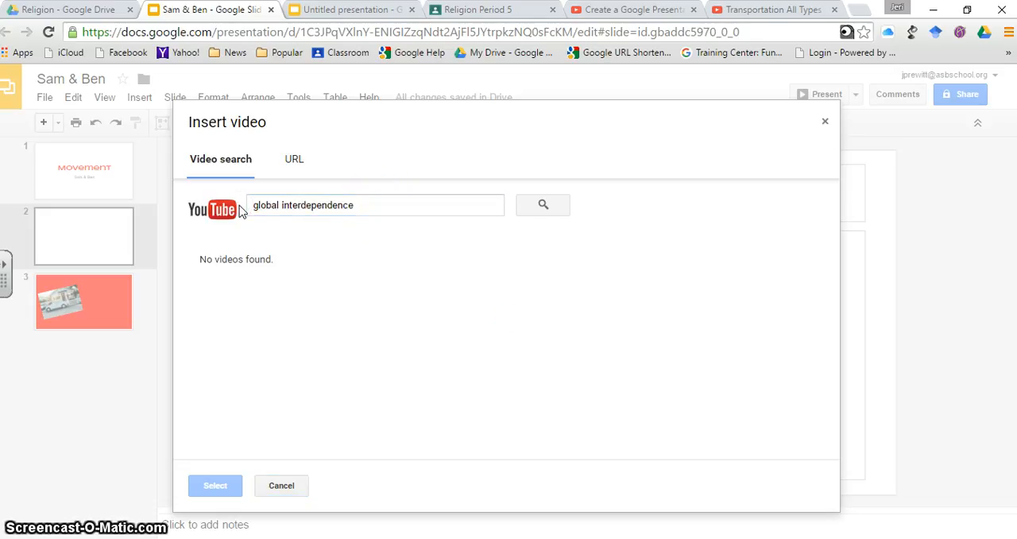
drag(386, 198, 236, 206)
text(cars)
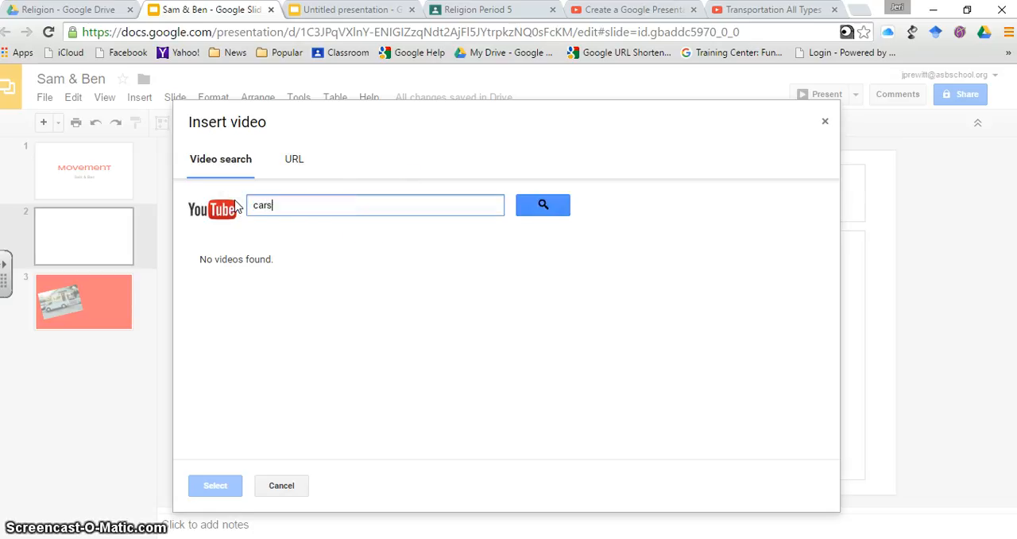
click(544, 206)
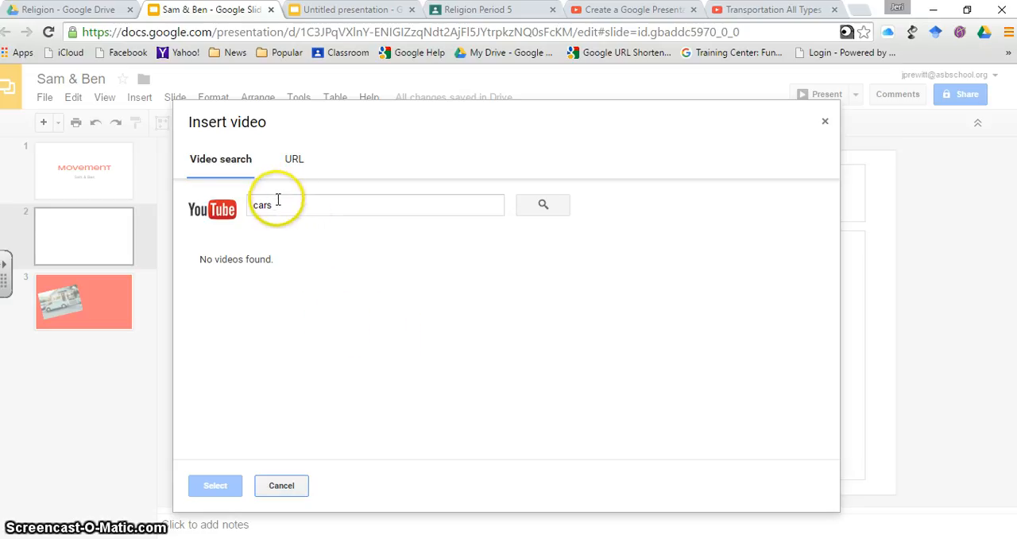
Search YouTube for "google earth" in place of the previous term
drag(282, 205, 249, 205)
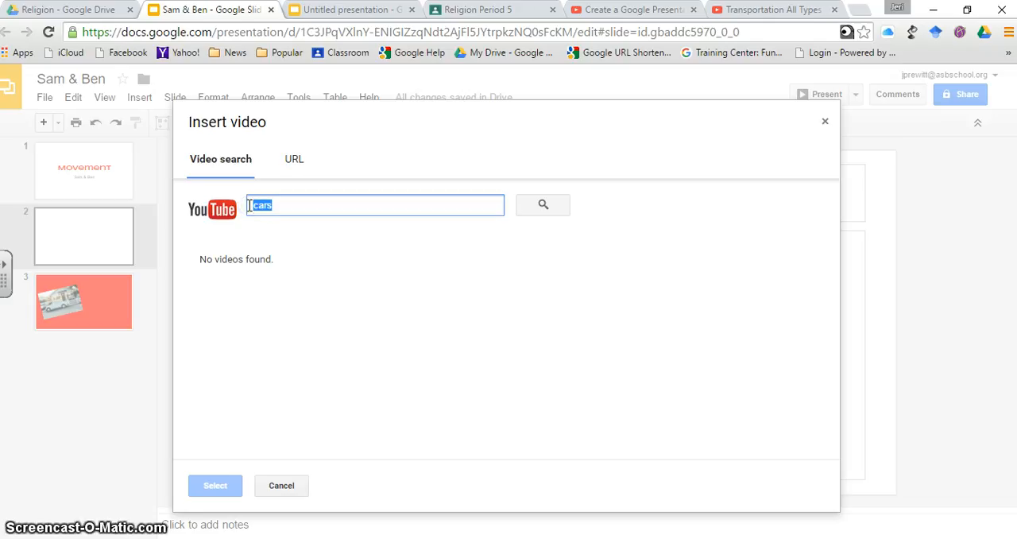
text(google earth)
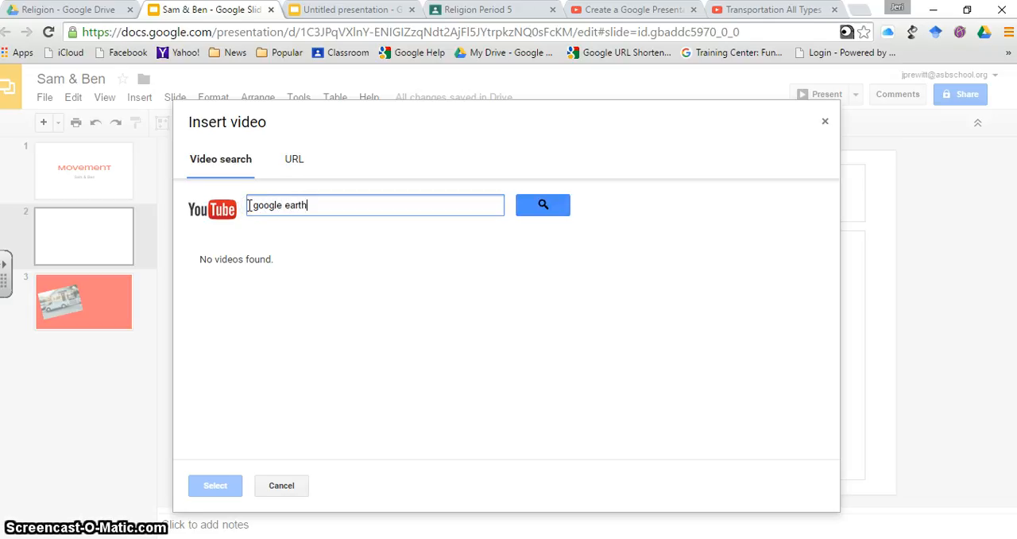
key(Return)
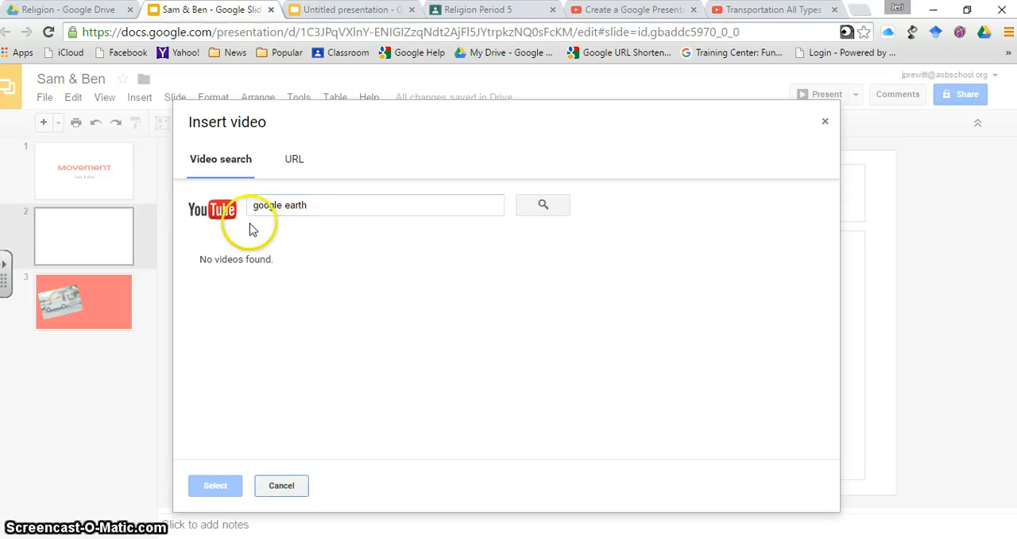
Clear the previous term and search YouTube for "seattle center"
drag(316, 207, 244, 206)
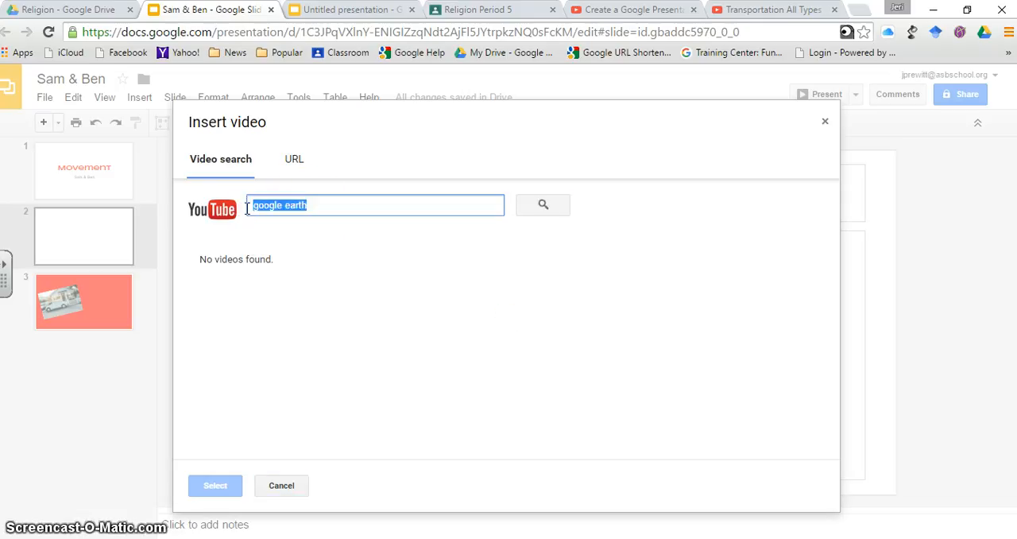
key(BackSpace)
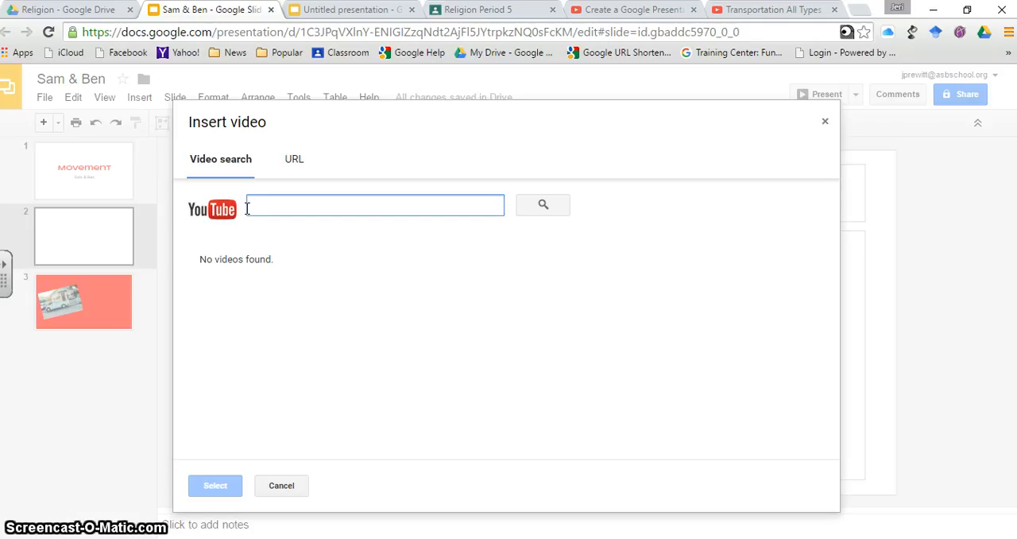
text(seatt)
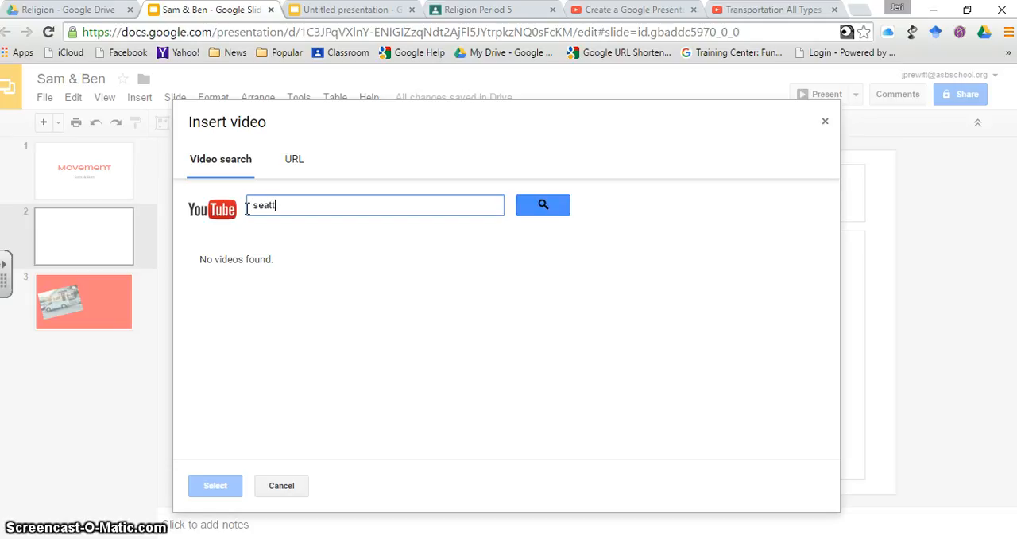
text(le center)
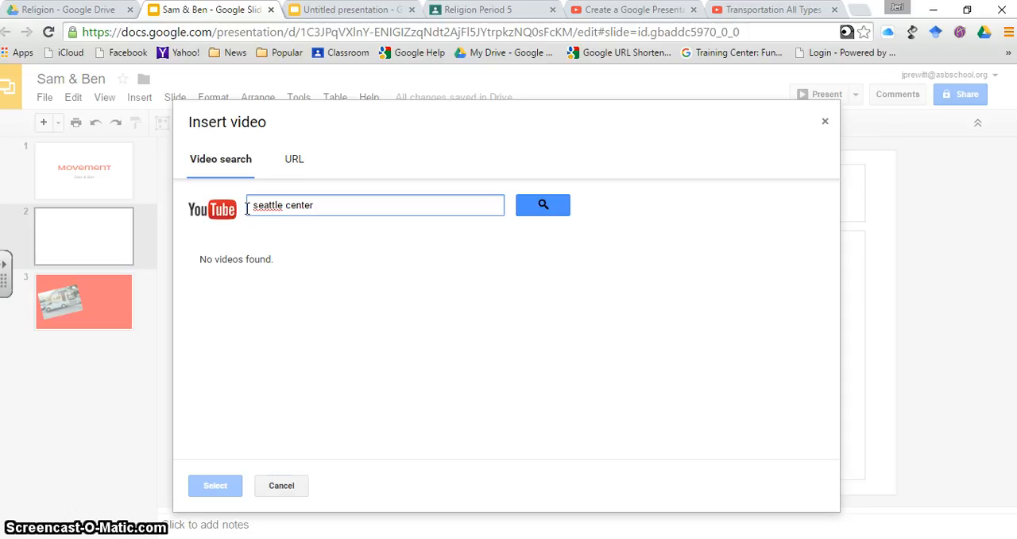
key(Return)
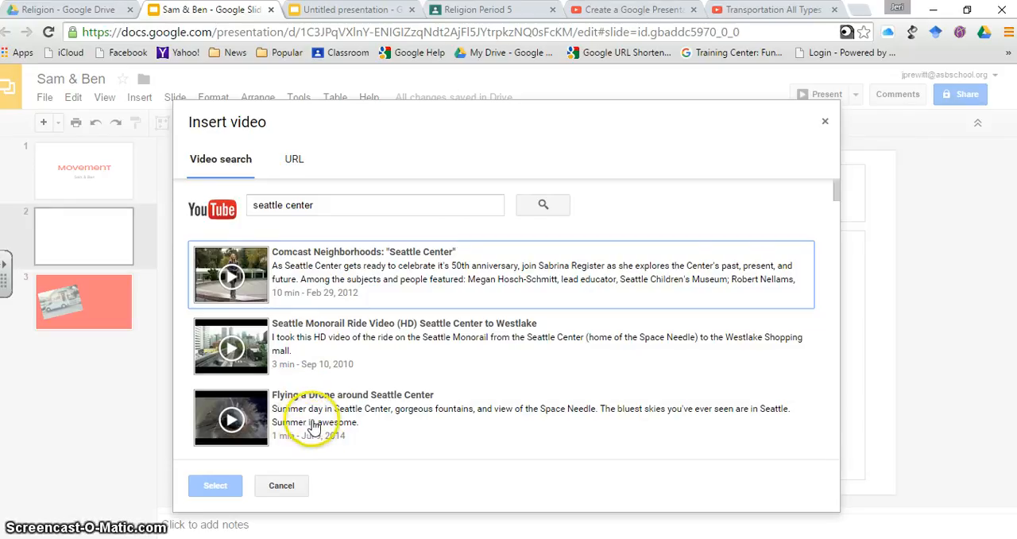
Preview the video "Flying a Drone around Seattle Center" and insert it on slide 2
click(233, 422)
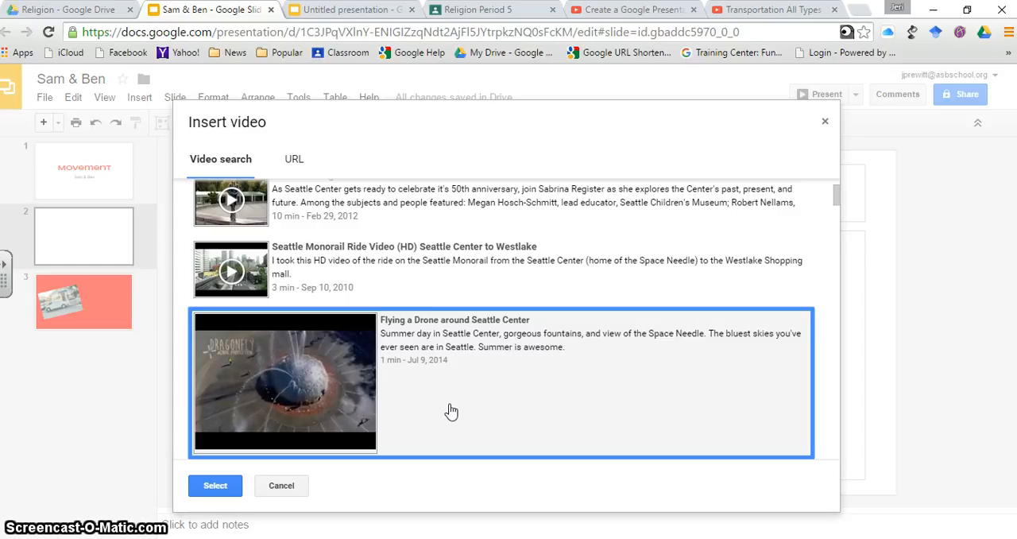
click(335, 411)
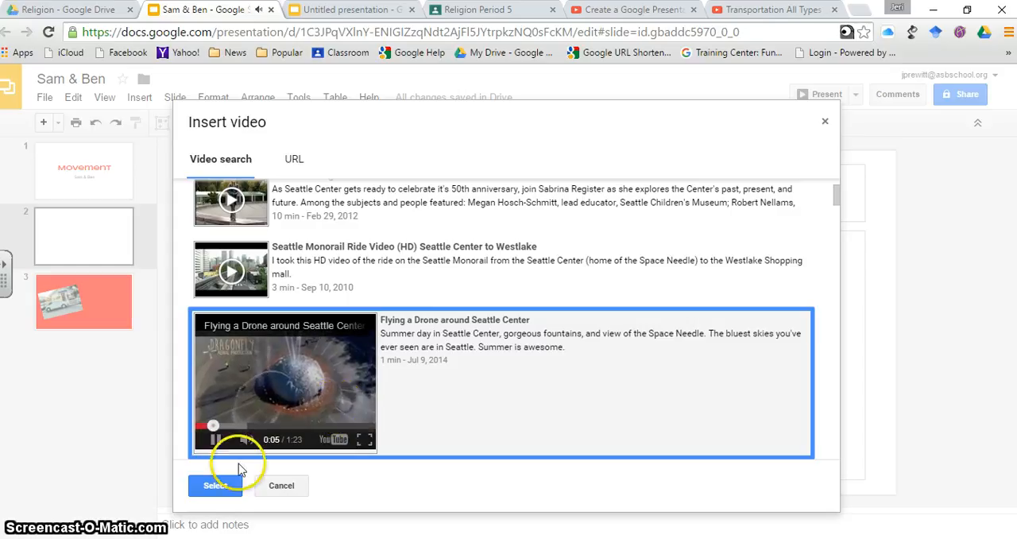
click(220, 487)
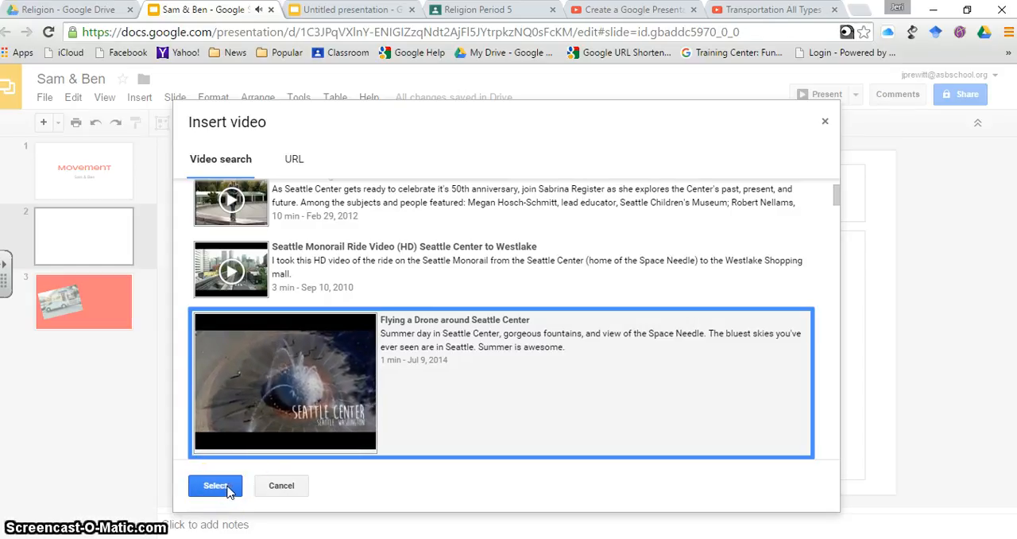
click(210, 485)
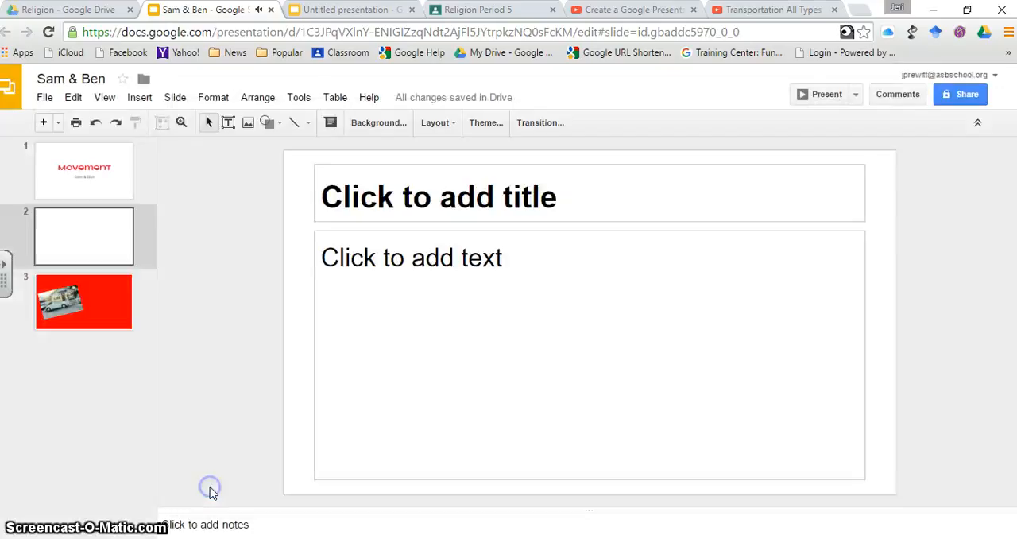
Shrink the drone video to about 60% of its size and place it in the lower-left corner of slide 2's body placeholder
click(567, 274)
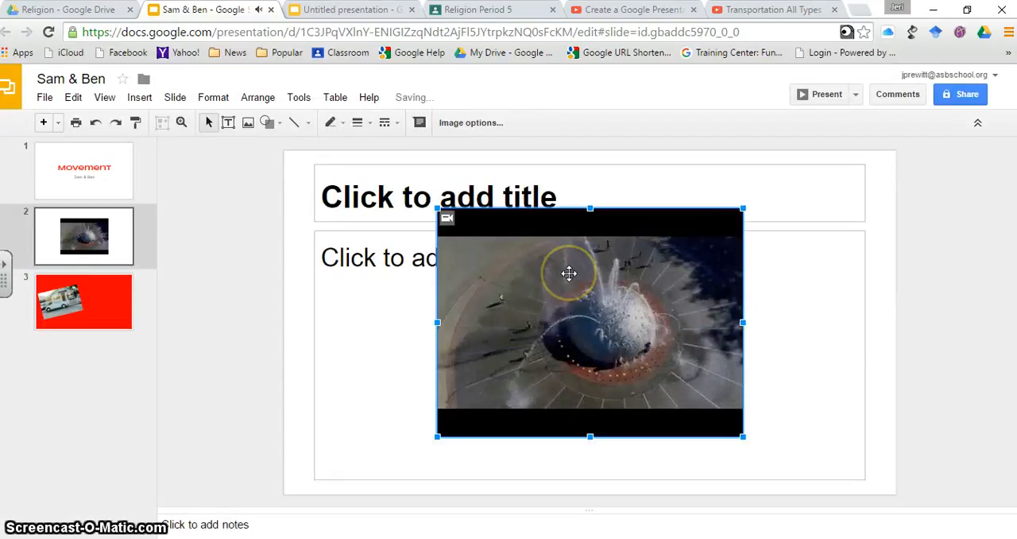
drag(562, 223, 549, 260)
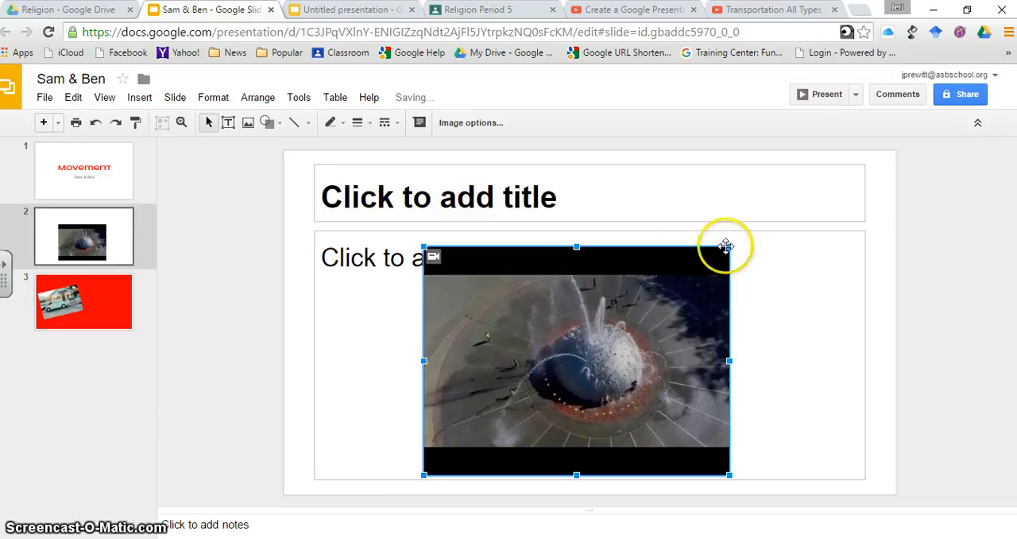
drag(628, 299, 440, 359)
click(543, 367)
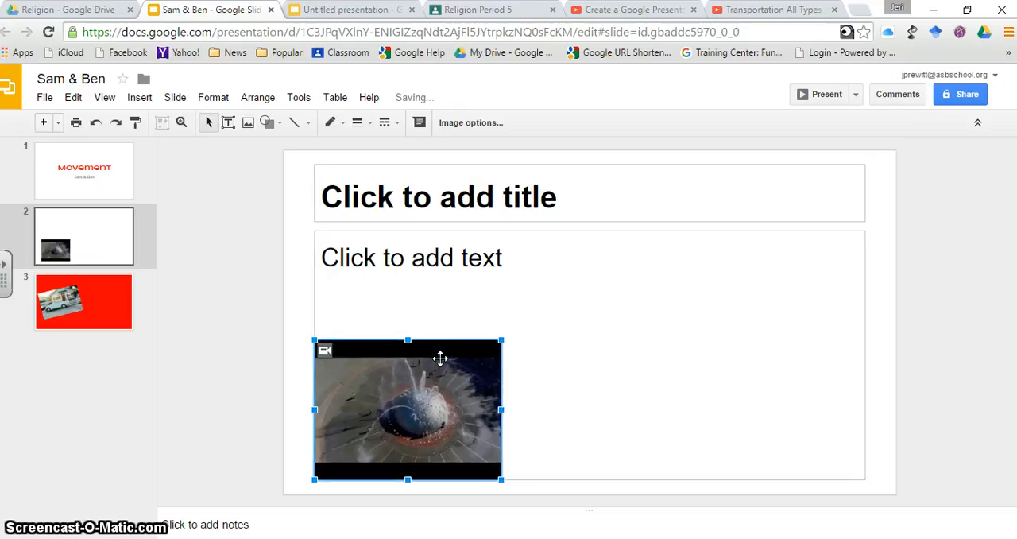
click(412, 402)
click(445, 372)
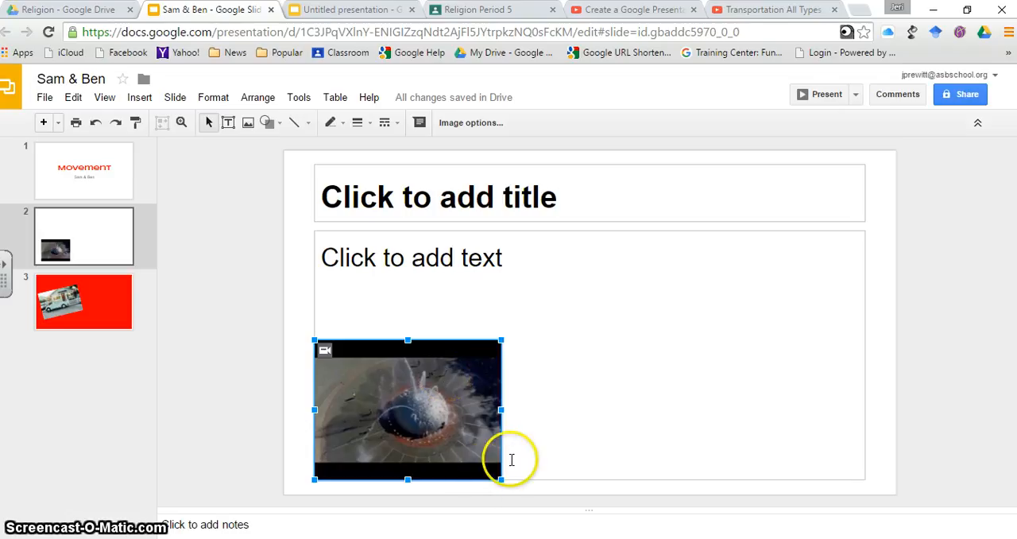
Deselect the video and place the text cursor in slide 2's body placeholder
click(548, 451)
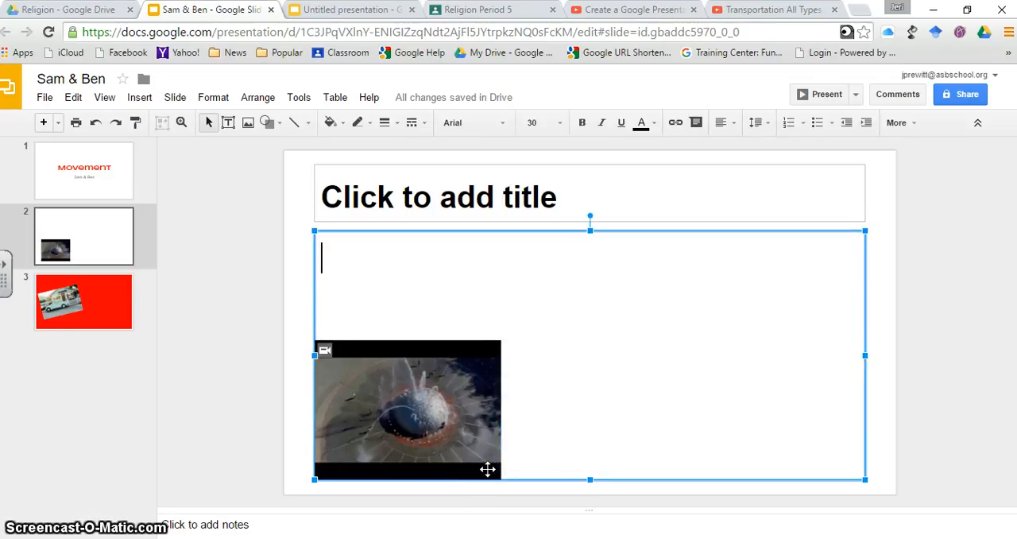
click(609, 381)
click(538, 391)
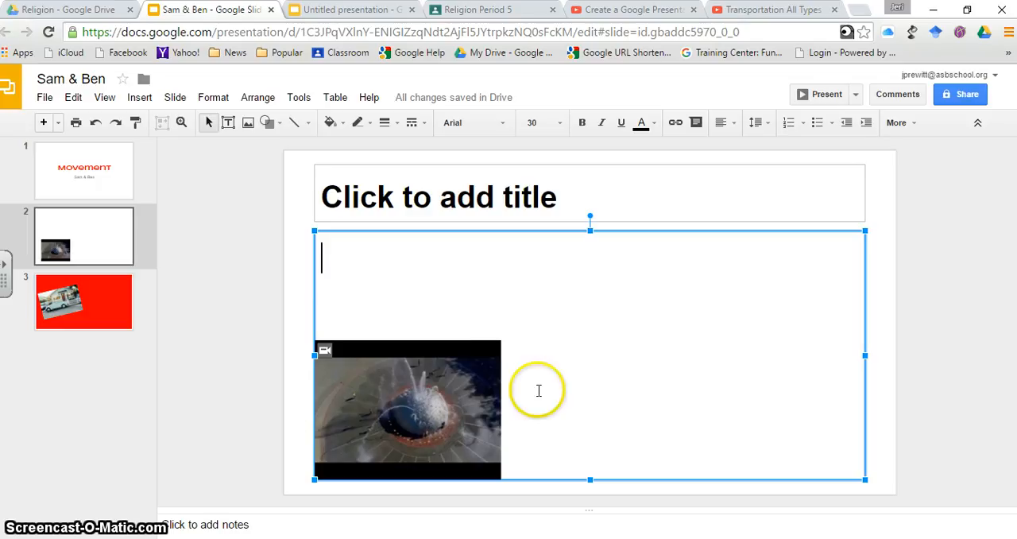